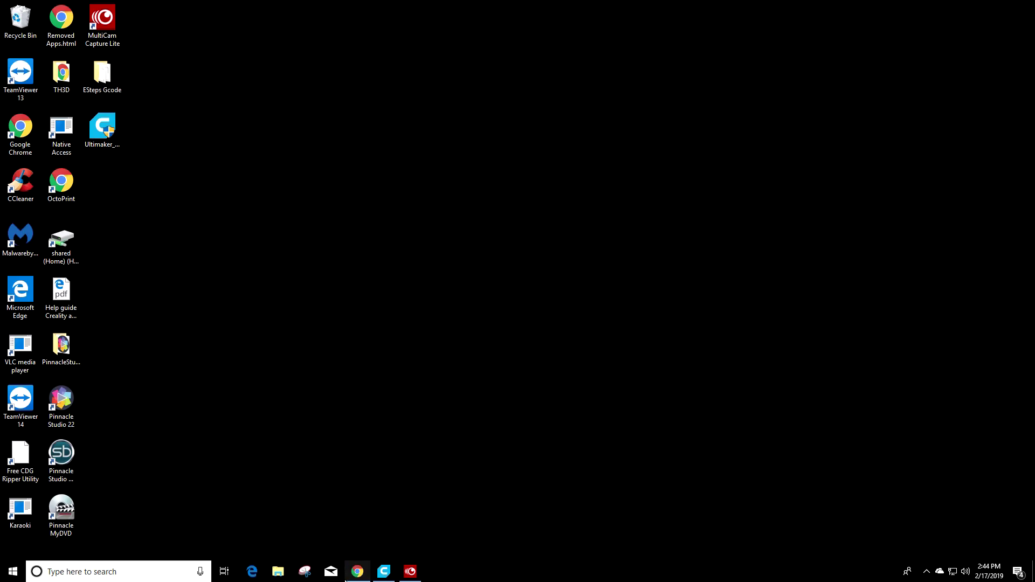
Download LH PLA.curaprofile from the Ender-3 group's Files page and show it in its folder.
{"action": "left_click", "coordinate": [357, 572]}
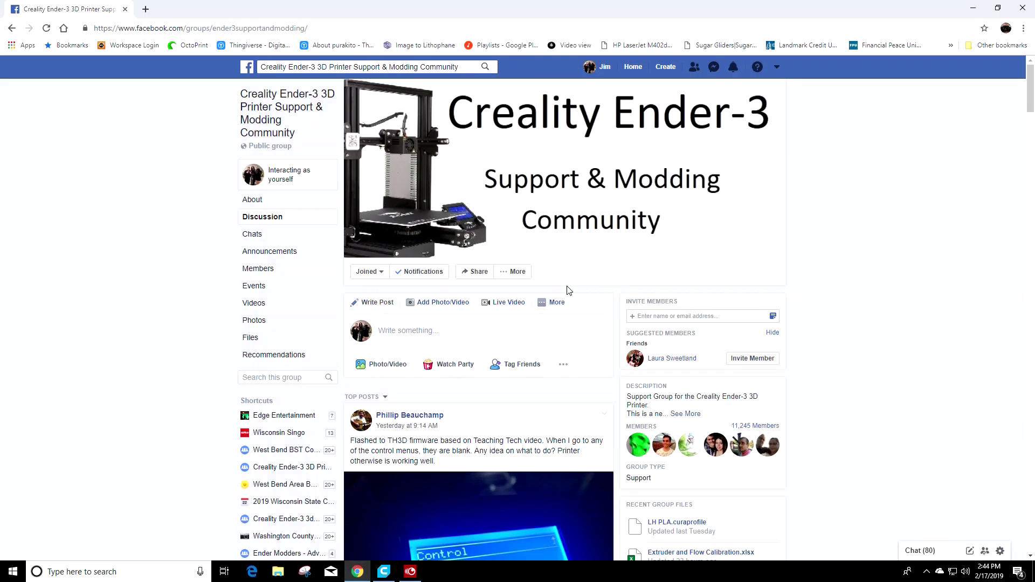
{"action": "left_click", "coordinate": [278, 340]}
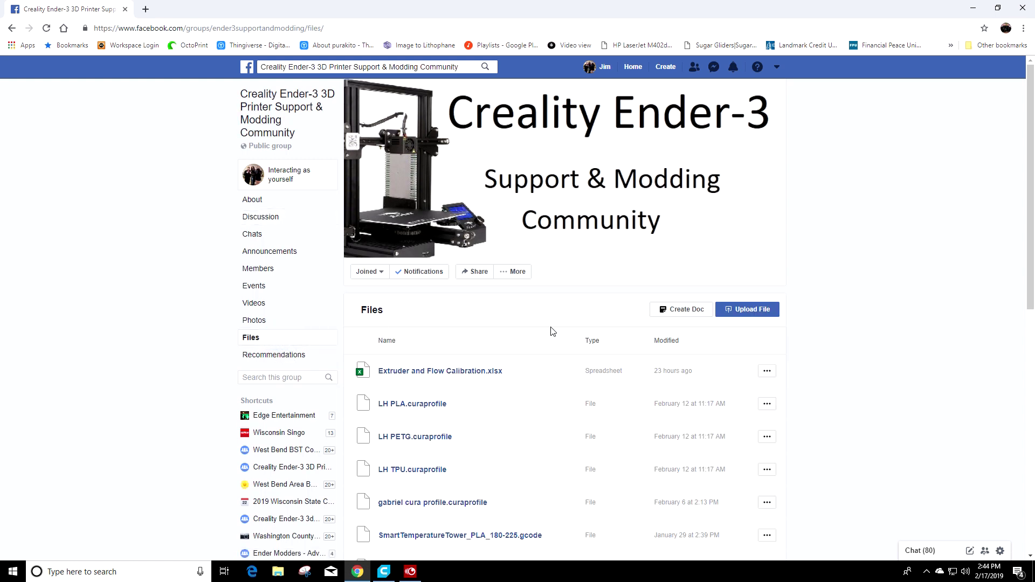
{"action": "scroll", "coordinate": [565, 341], "scroll_direction": "down", "scroll_amount": 2}
{"action": "scroll", "coordinate": [565, 341], "scroll_direction": "down", "scroll_amount": 3}
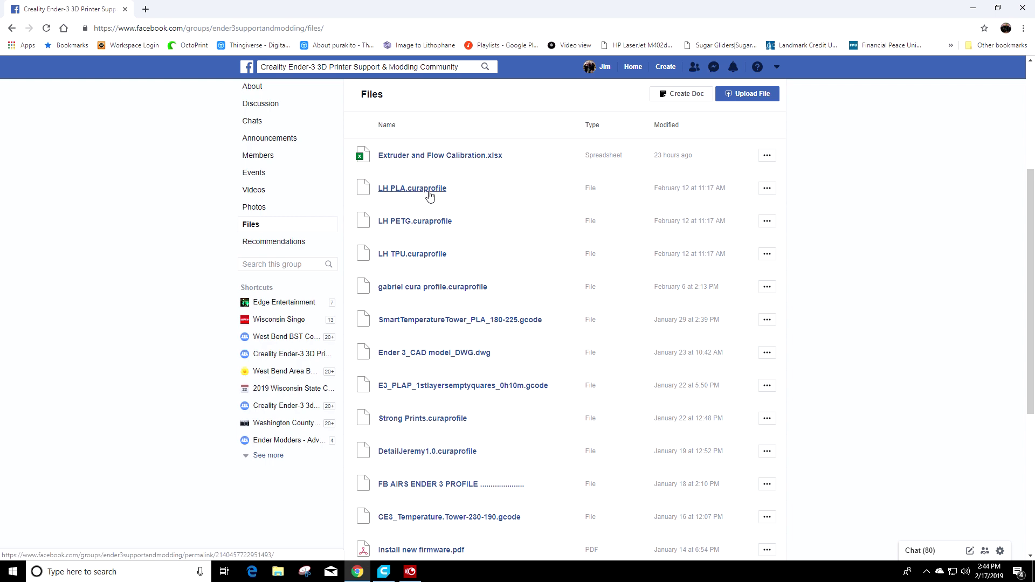
{"action": "left_click", "coordinate": [768, 190]}
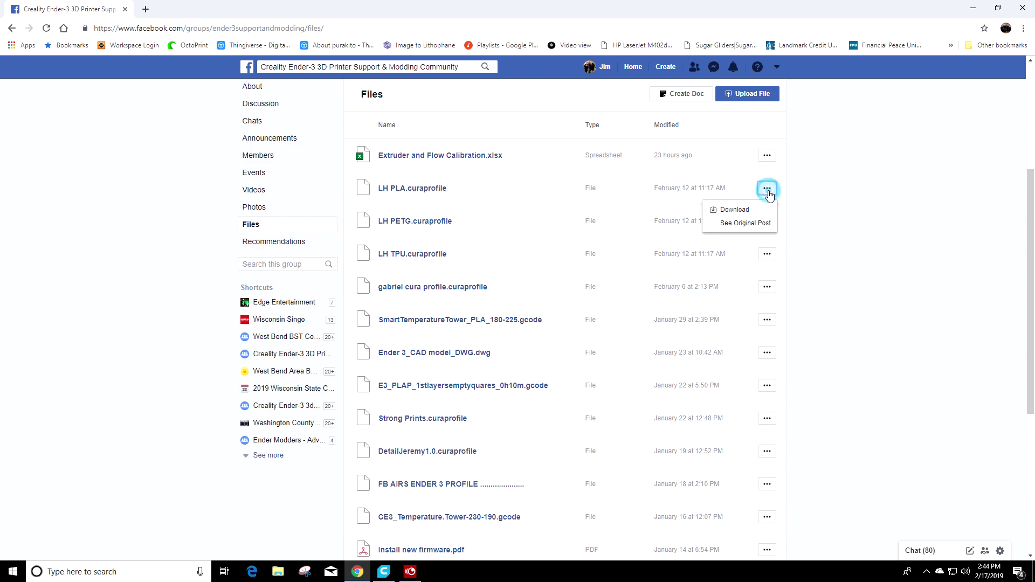
{"action": "left_click", "coordinate": [740, 210]}
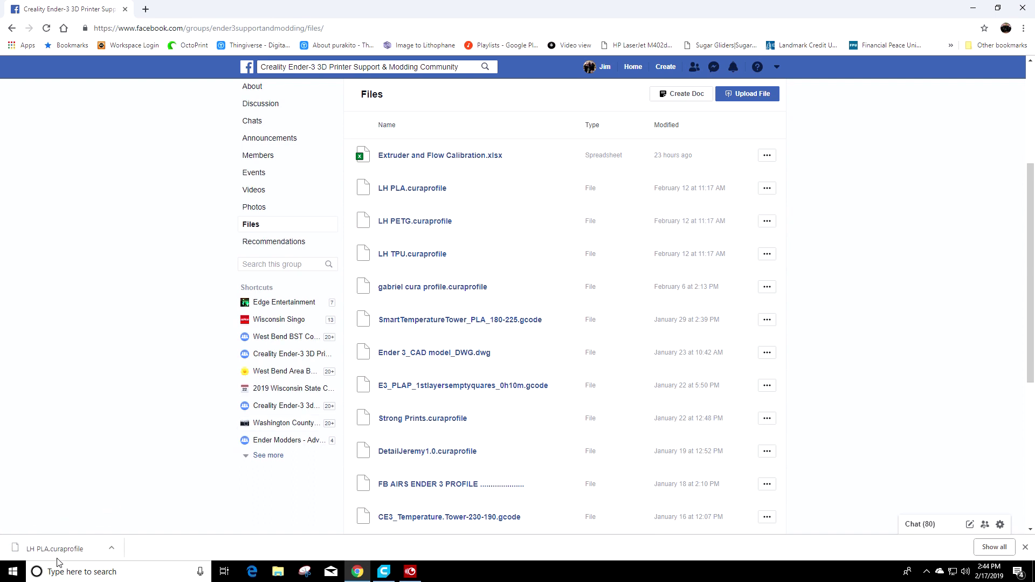
{"action": "left_click", "coordinate": [113, 550]}
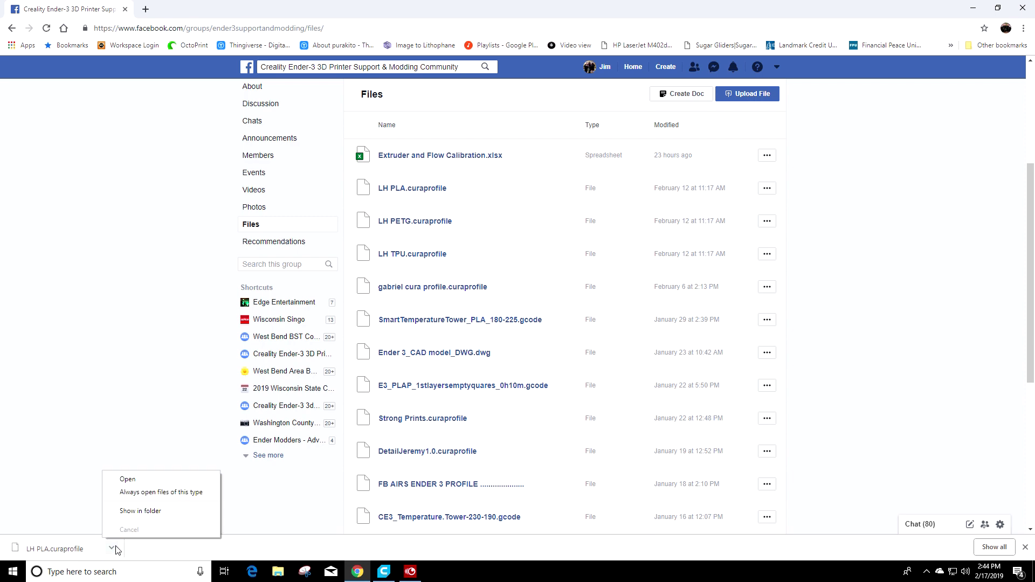
{"action": "left_click", "coordinate": [149, 512]}
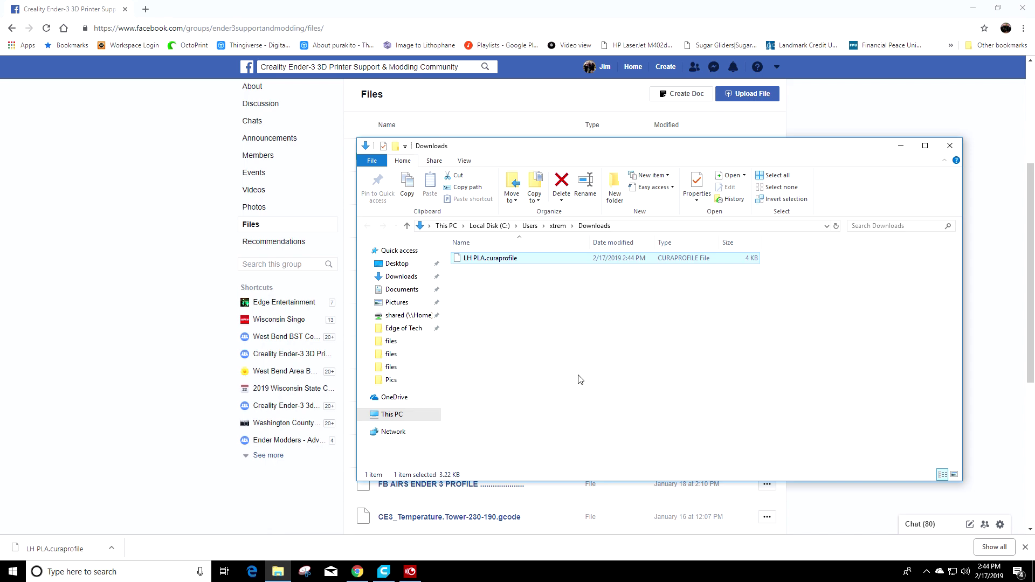
Minimize Chrome and bring Ultimaker Cura to the front.
{"action": "left_click", "coordinate": [976, 11]}
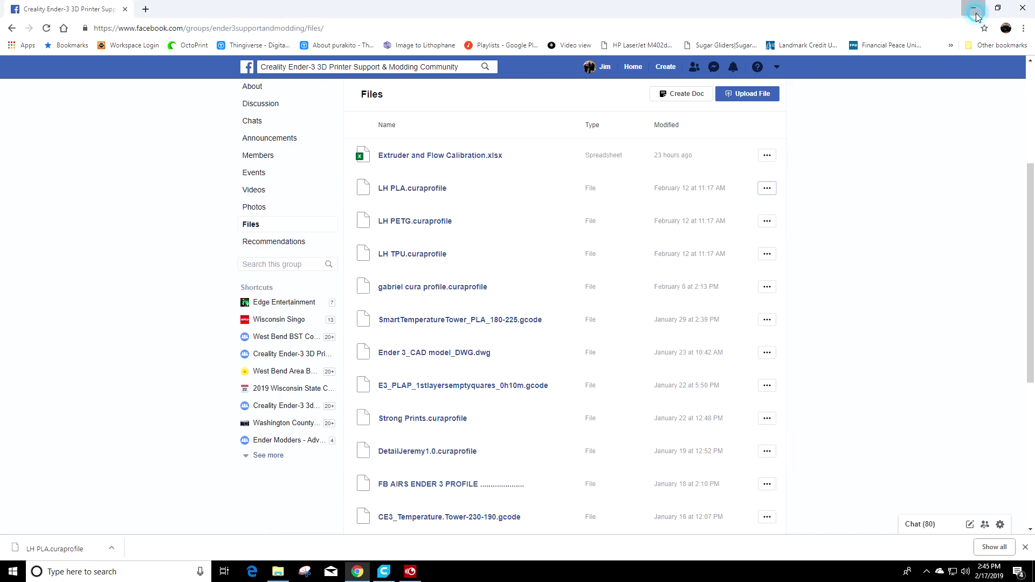
{"action": "left_click", "coordinate": [392, 577]}
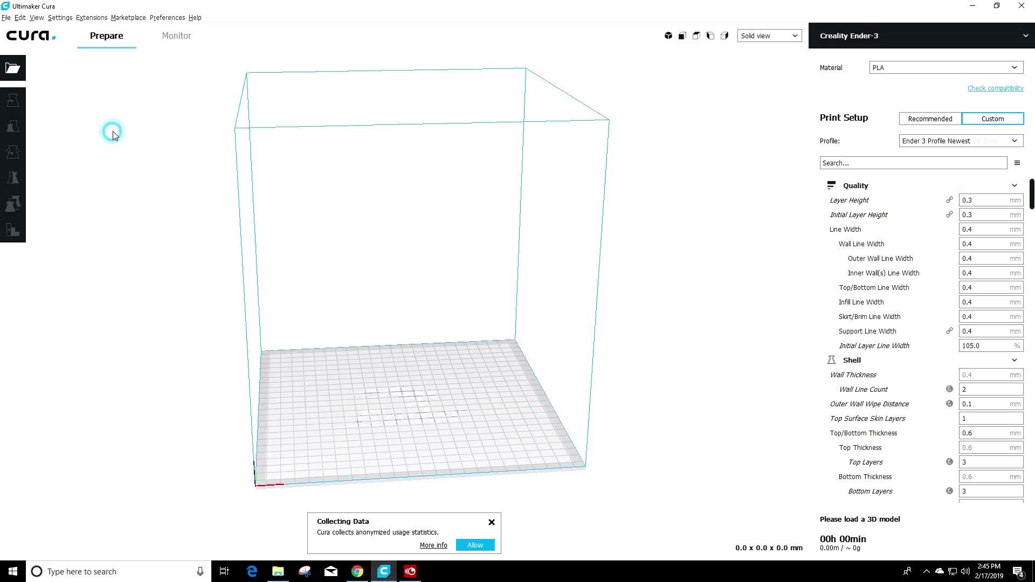
Import LH PLA.curaprofile from Downloads via Manage Profiles, acknowledge the success message, and close preferences.
{"action": "left_click", "coordinate": [66, 22]}
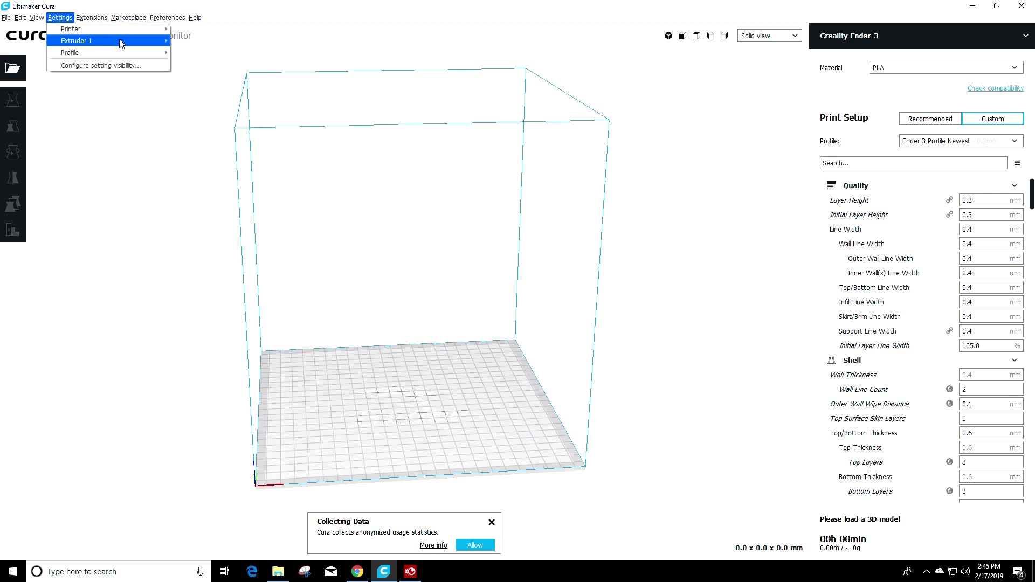
{"action": "mouse_move", "coordinate": [159, 56]}
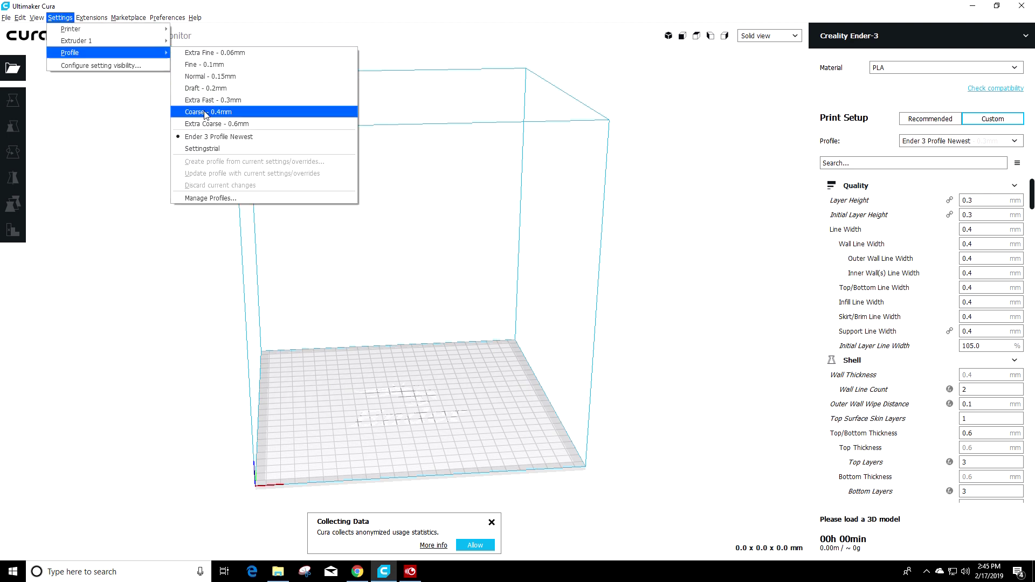
{"action": "left_click", "coordinate": [213, 197]}
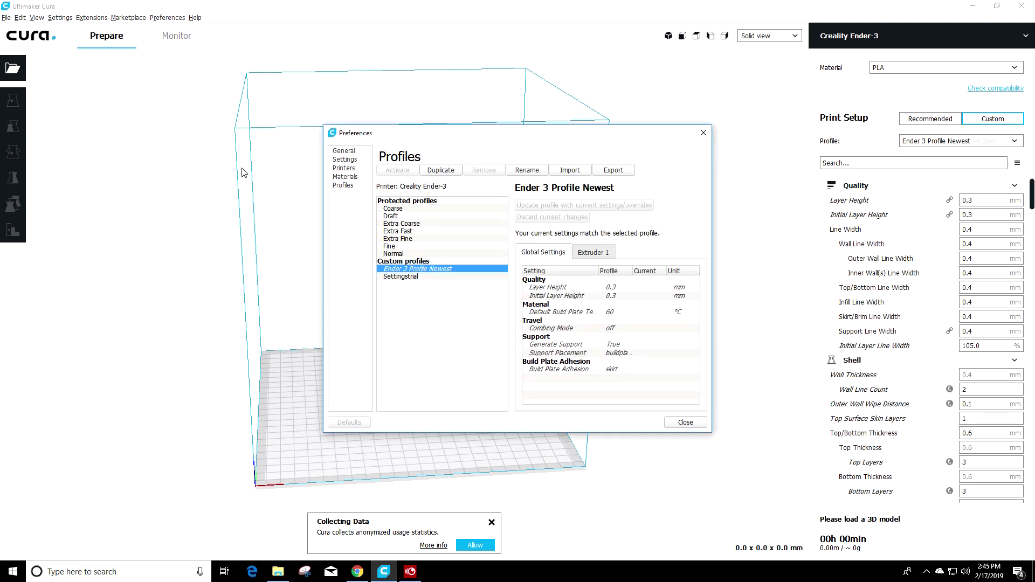
{"action": "left_click", "coordinate": [576, 172]}
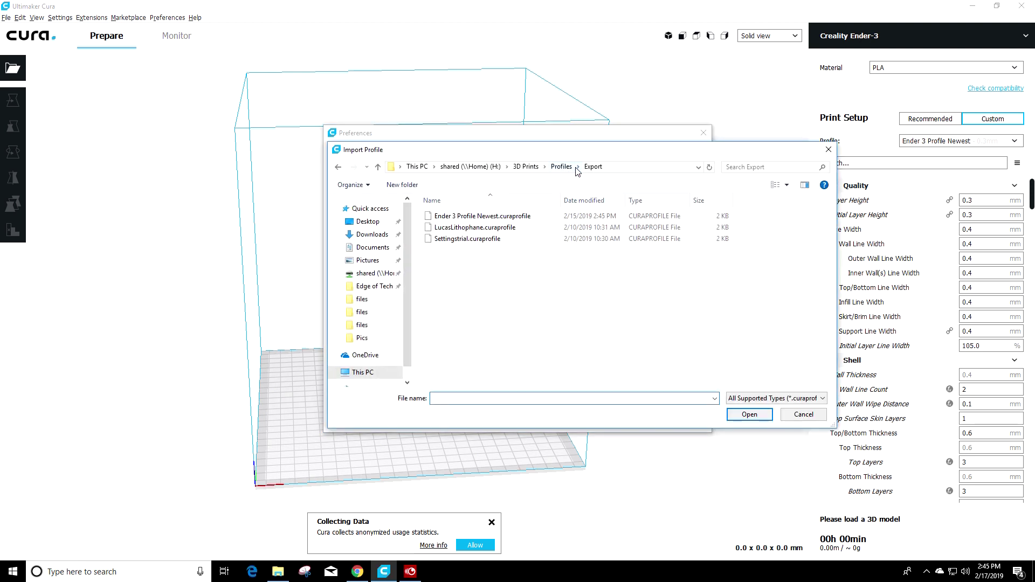
{"action": "left_click", "coordinate": [372, 236]}
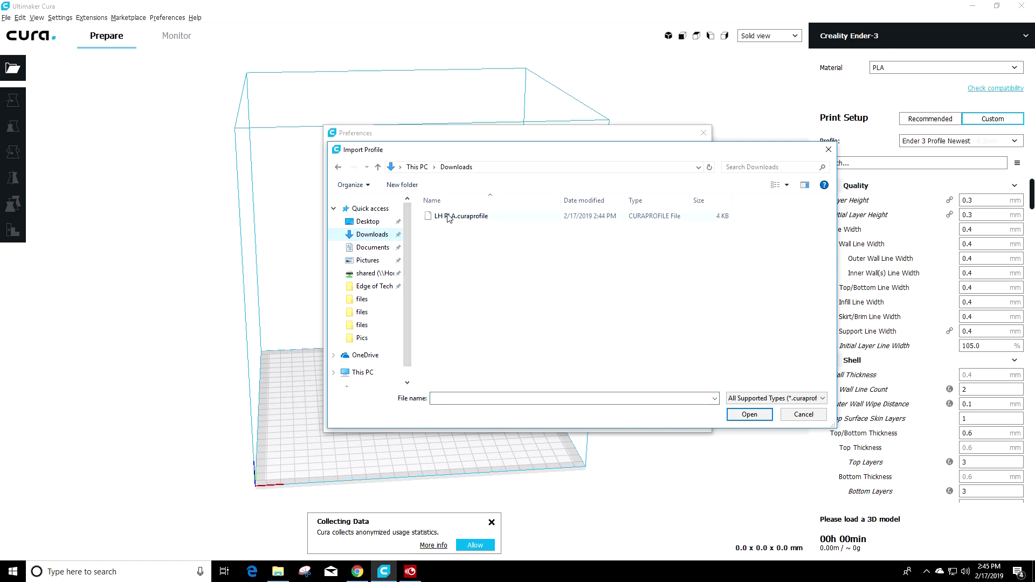
{"action": "left_click", "coordinate": [465, 216]}
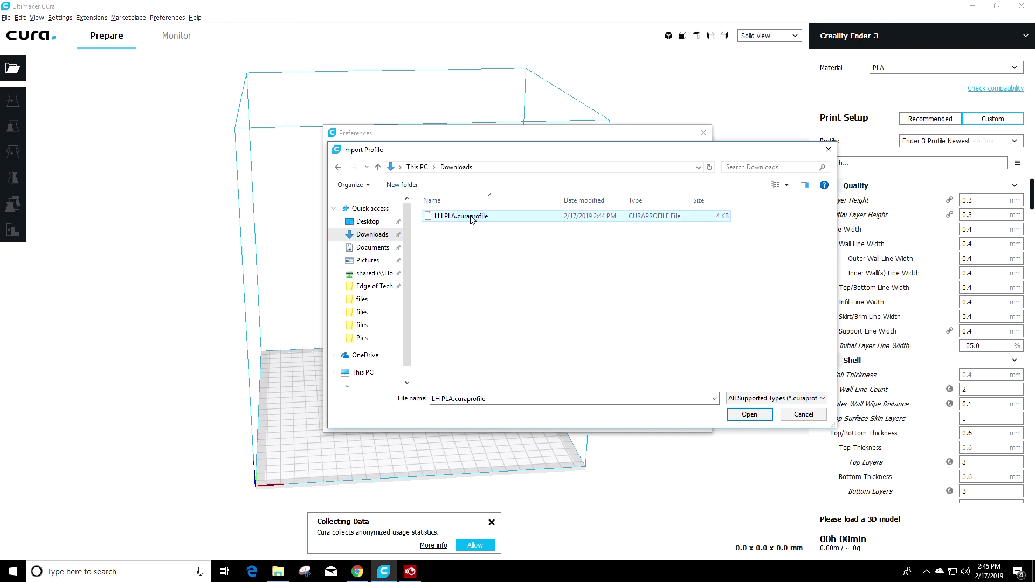
{"action": "left_click", "coordinate": [750, 414]}
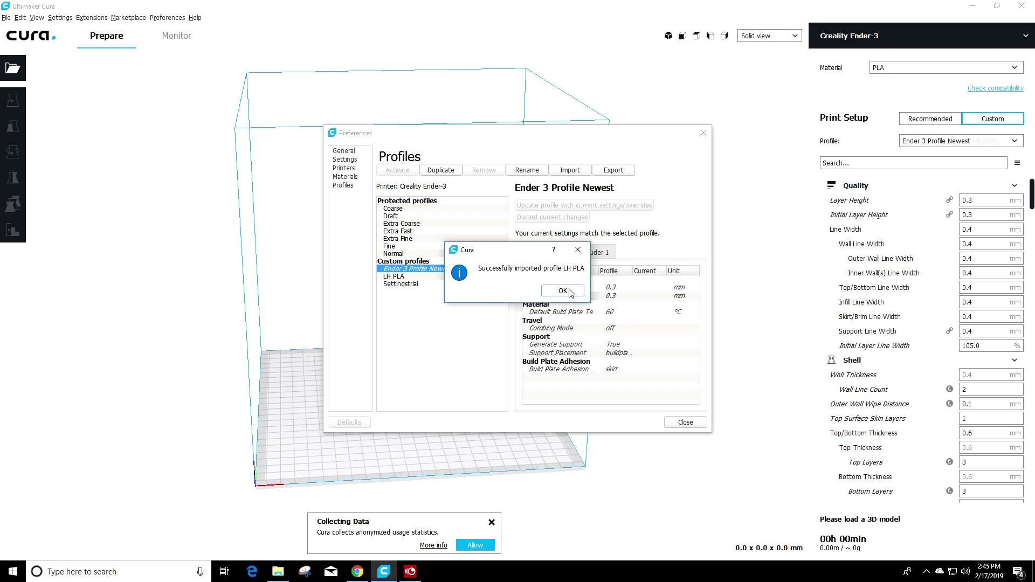
{"action": "left_click", "coordinate": [562, 291]}
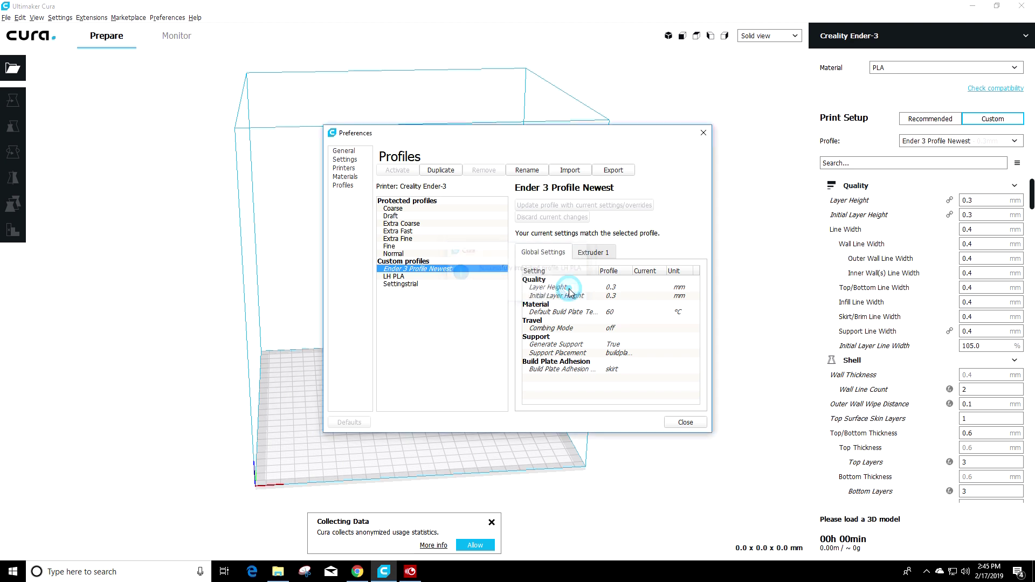
{"action": "left_click", "coordinate": [686, 423]}
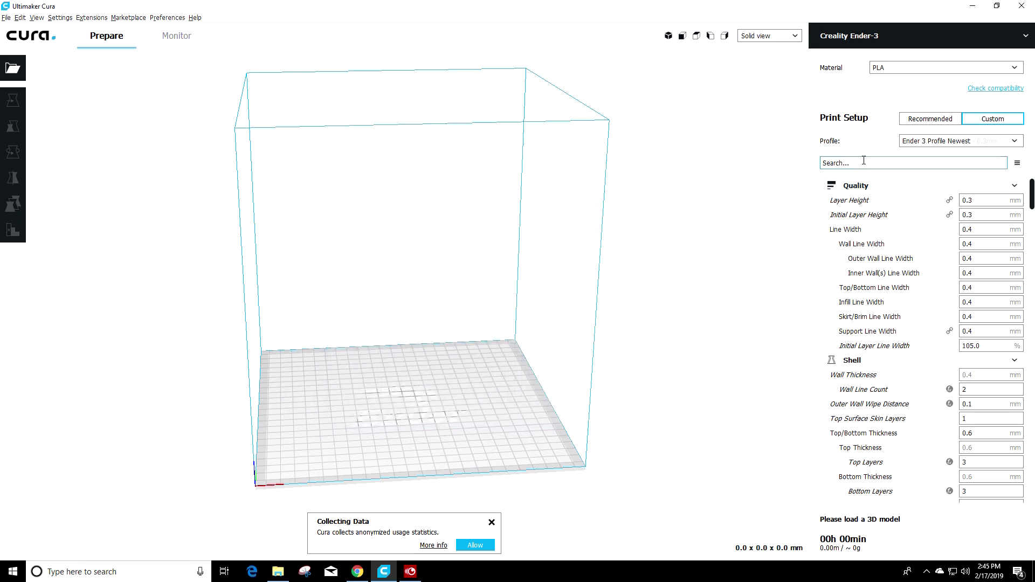
{"action": "left_click", "coordinate": [1016, 143]}
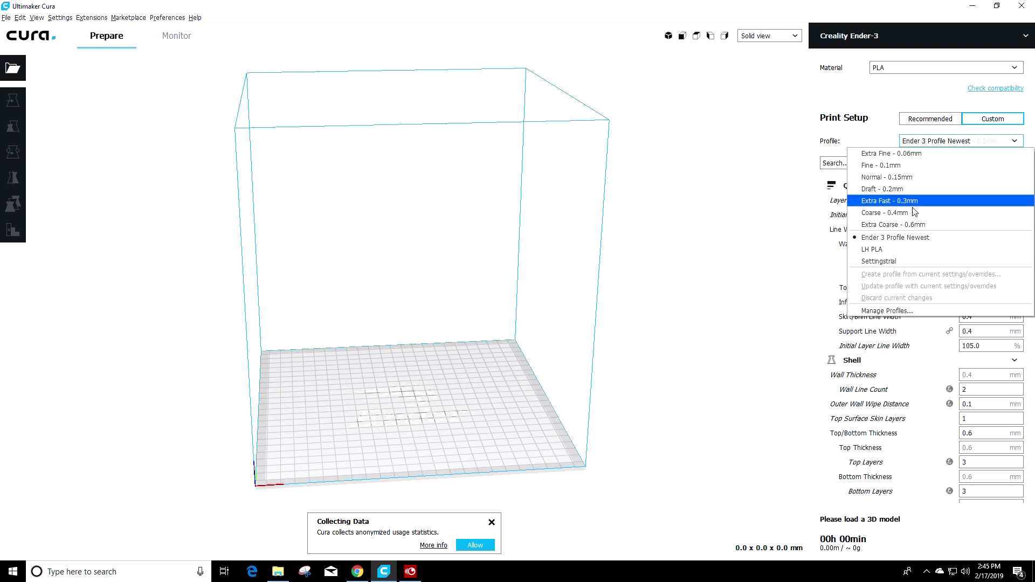
{"action": "left_click", "coordinate": [885, 250]}
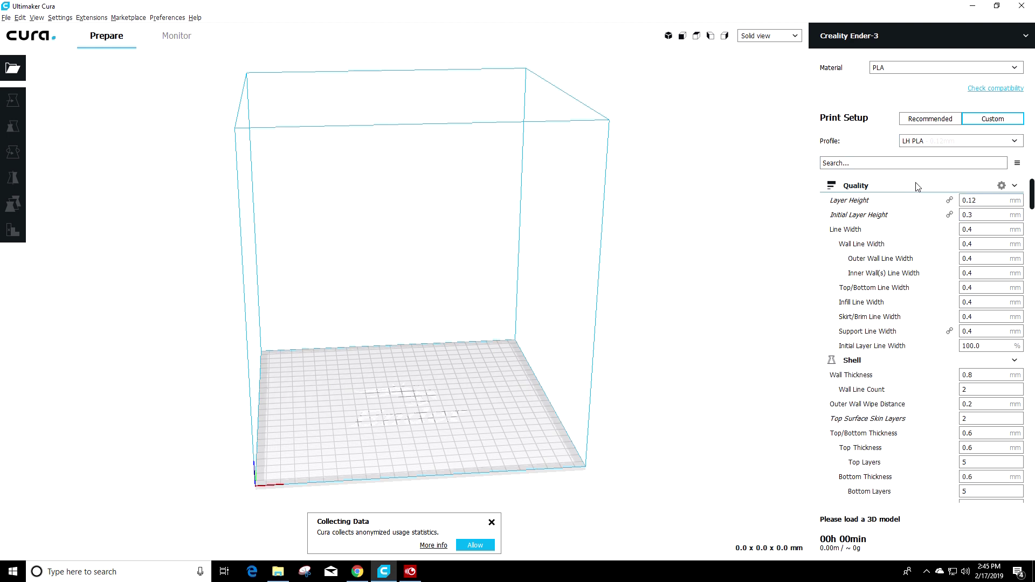
{"action": "left_click", "coordinate": [978, 198]}
{"action": "scroll", "coordinate": [989, 242], "scroll_direction": "down", "scroll_amount": 5}
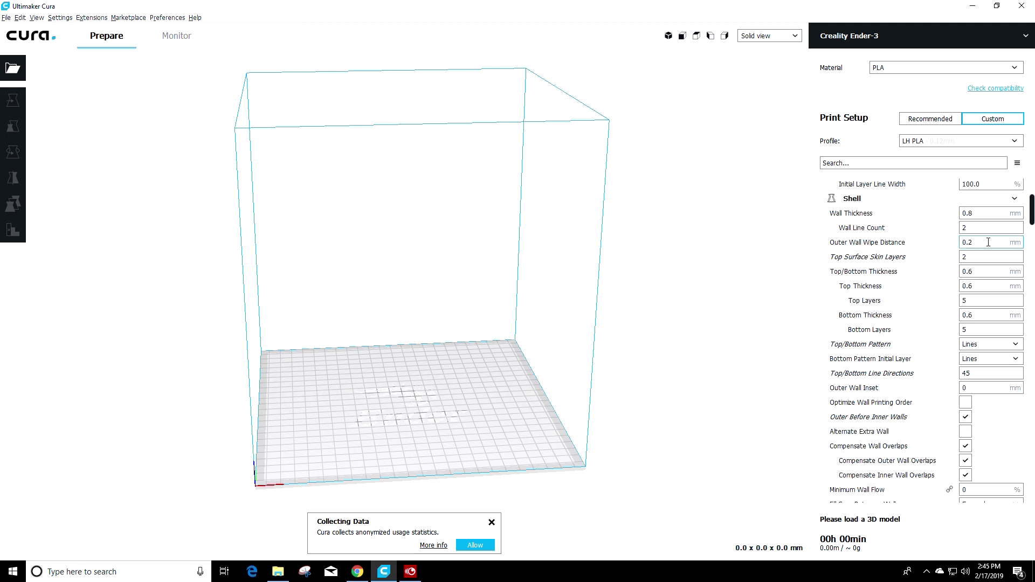
{"action": "scroll", "coordinate": [989, 242], "scroll_direction": "down", "scroll_amount": 20}
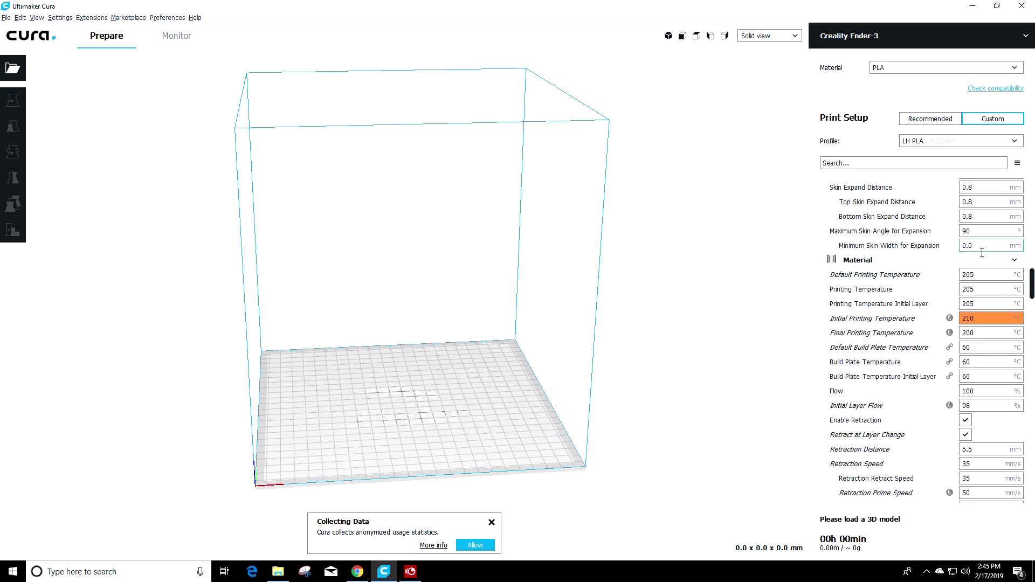
{"action": "scroll", "coordinate": [982, 253], "scroll_direction": "down", "scroll_amount": 15}
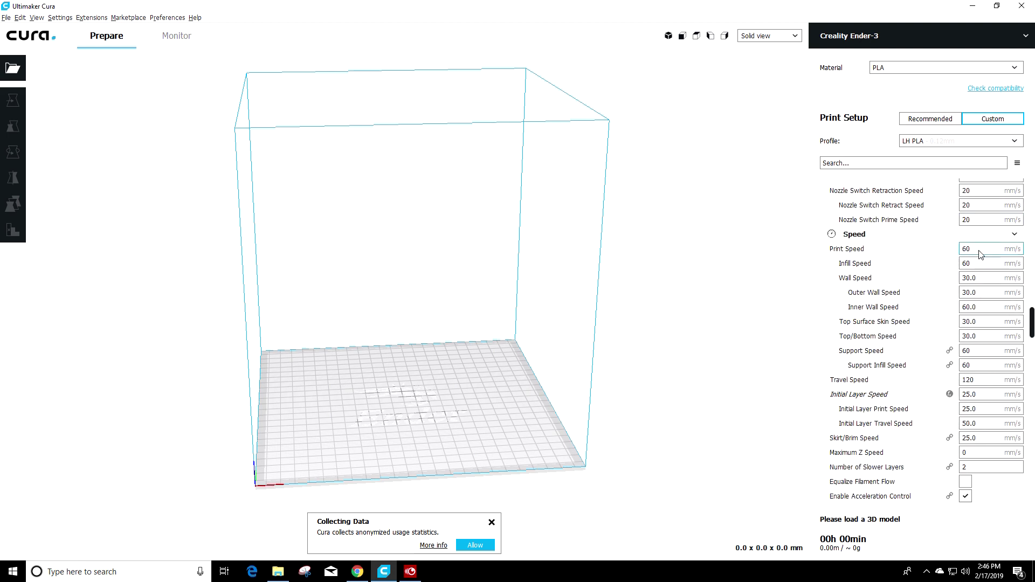
{"action": "scroll", "coordinate": [977, 251], "scroll_direction": "down", "scroll_amount": 10}
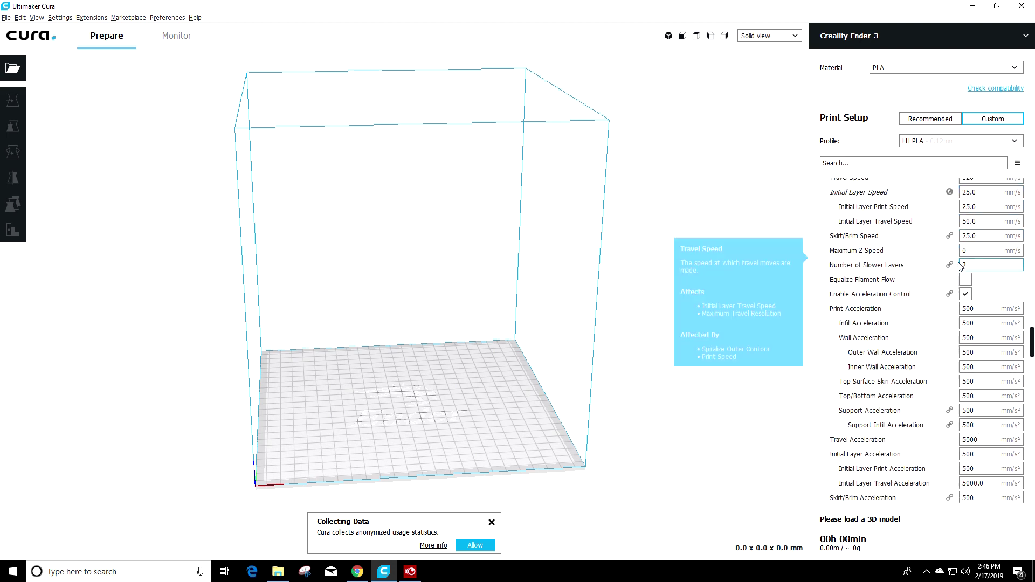
{"action": "scroll", "coordinate": [955, 259], "scroll_direction": "down", "scroll_amount": 15}
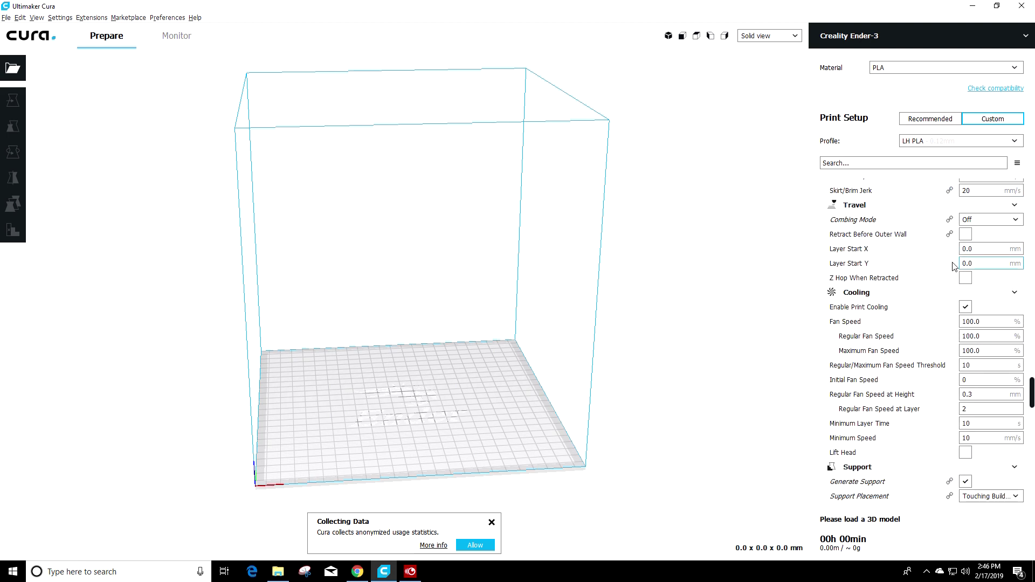
{"action": "scroll", "coordinate": [952, 270], "scroll_direction": "up", "scroll_amount": 3}
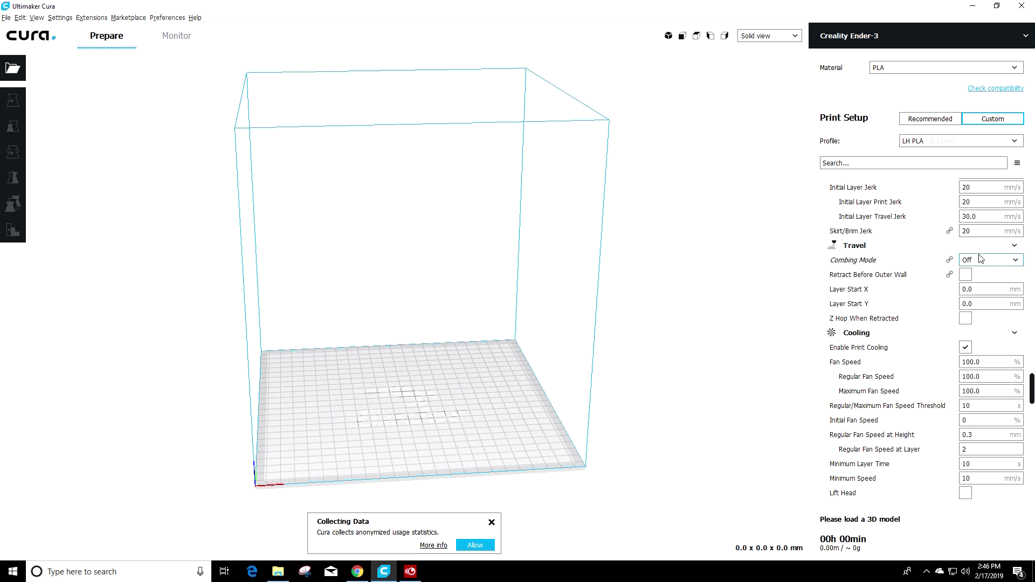
{"action": "scroll", "coordinate": [917, 378], "scroll_direction": "down", "scroll_amount": 8}
{"action": "scroll", "coordinate": [915, 362], "scroll_direction": "up", "scroll_amount": 20}
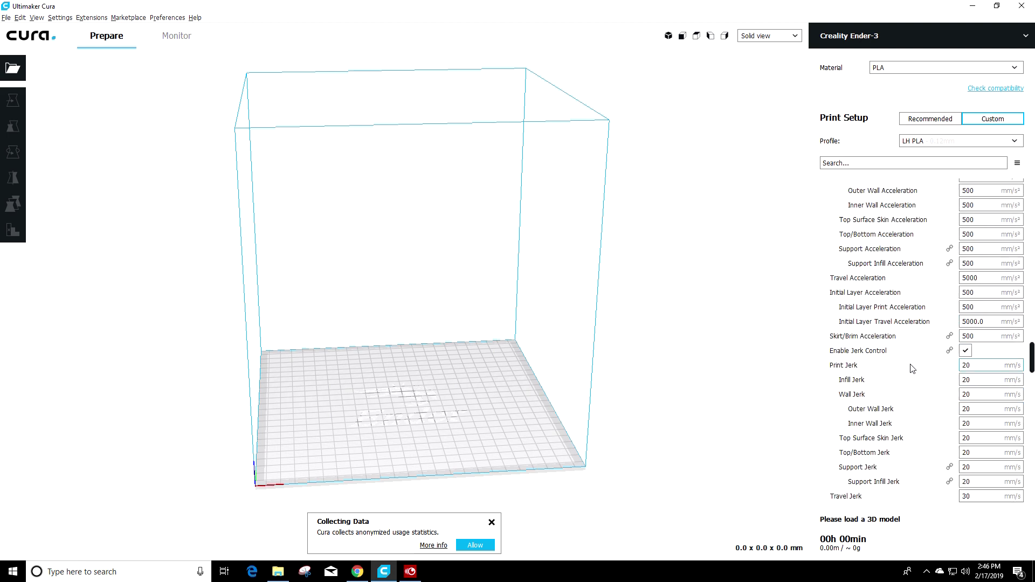
{"action": "scroll", "coordinate": [916, 347], "scroll_direction": "up", "scroll_amount": 15}
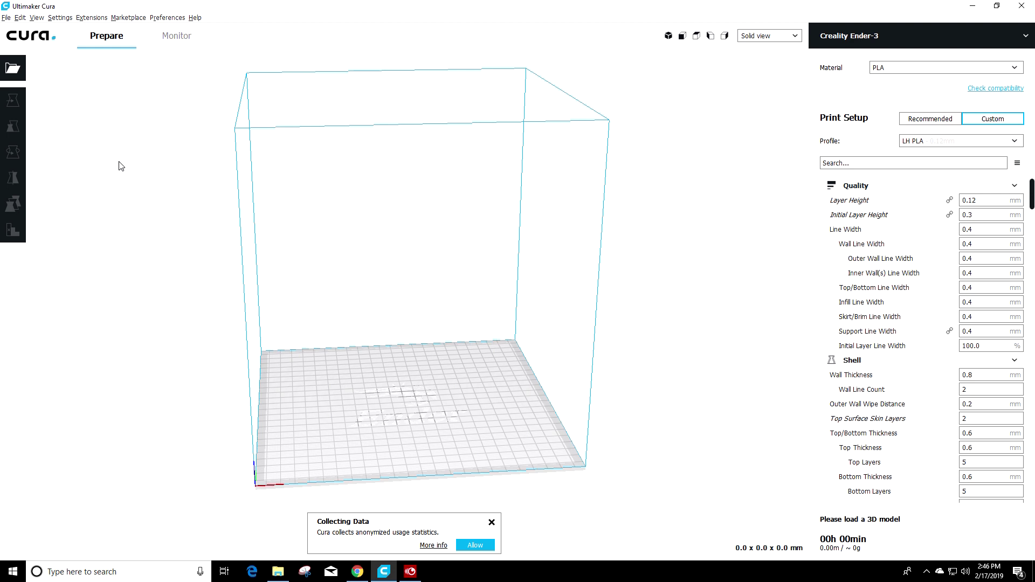
Export the LH PLA profile to Downloads as JimTestProfilePLA.curaprofile and close the profile preferences.
{"action": "left_click", "coordinate": [60, 17]}
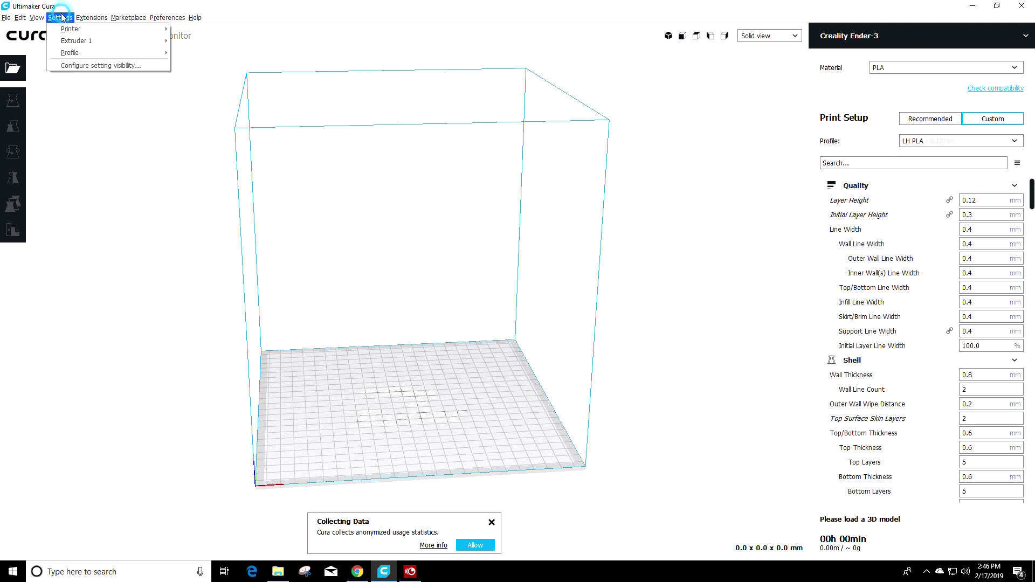
{"action": "mouse_move", "coordinate": [157, 56]}
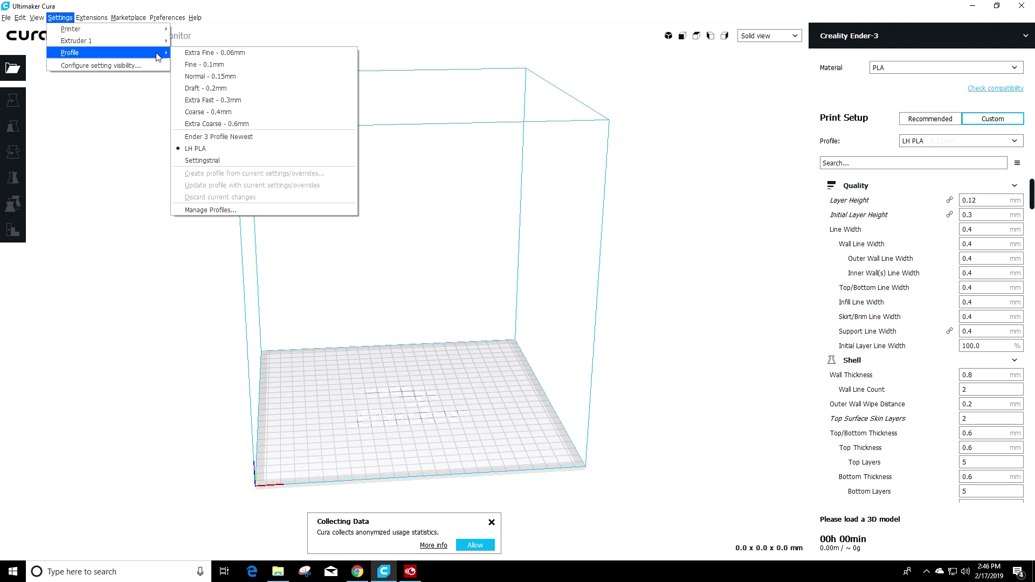
{"action": "left_click", "coordinate": [240, 209]}
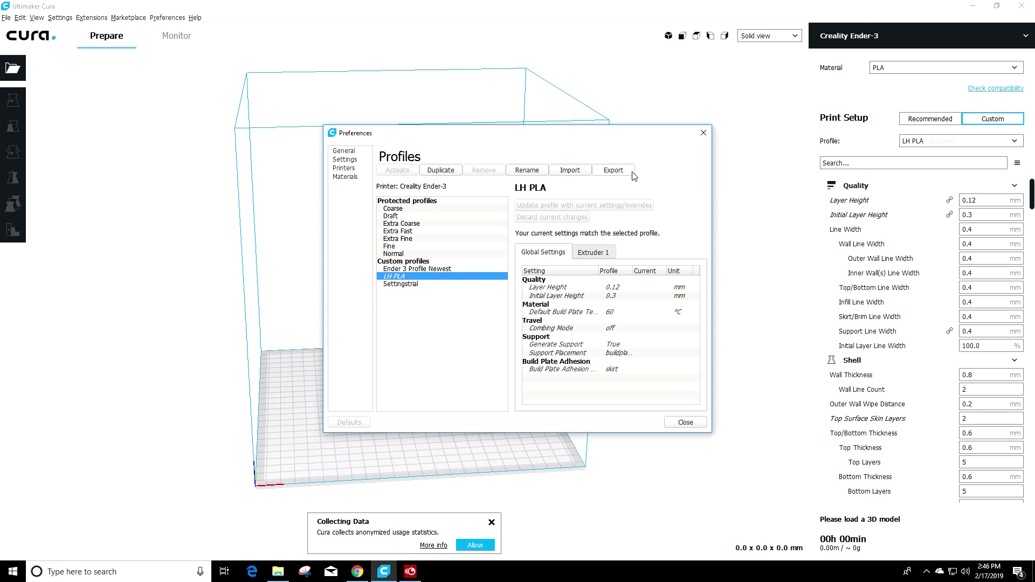
{"action": "left_click", "coordinate": [608, 172]}
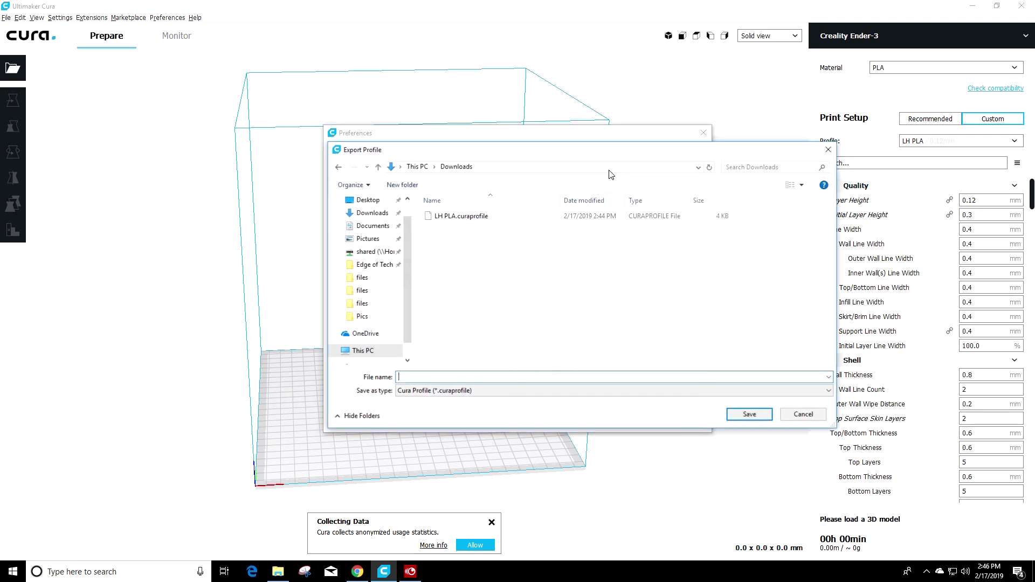
{"action": "left_click", "coordinate": [456, 378]}
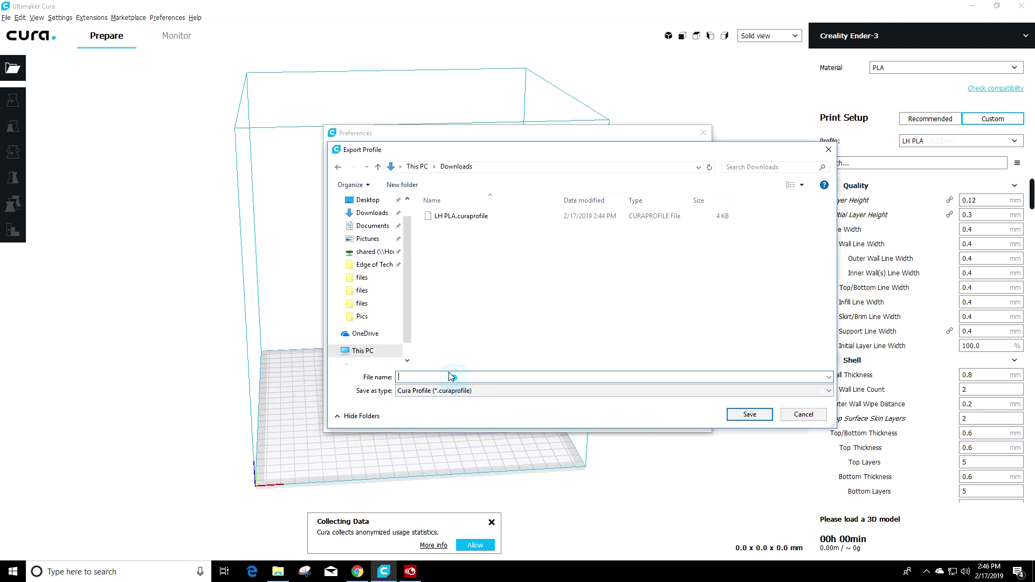
{"action": "type", "text": "JimTestProfilePLA"}
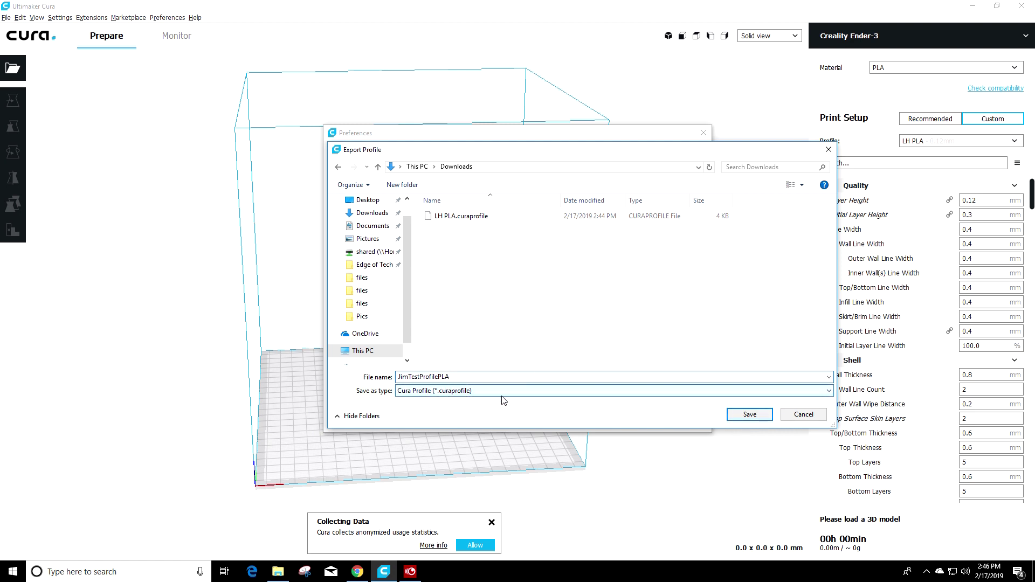
{"action": "left_click", "coordinate": [756, 418]}
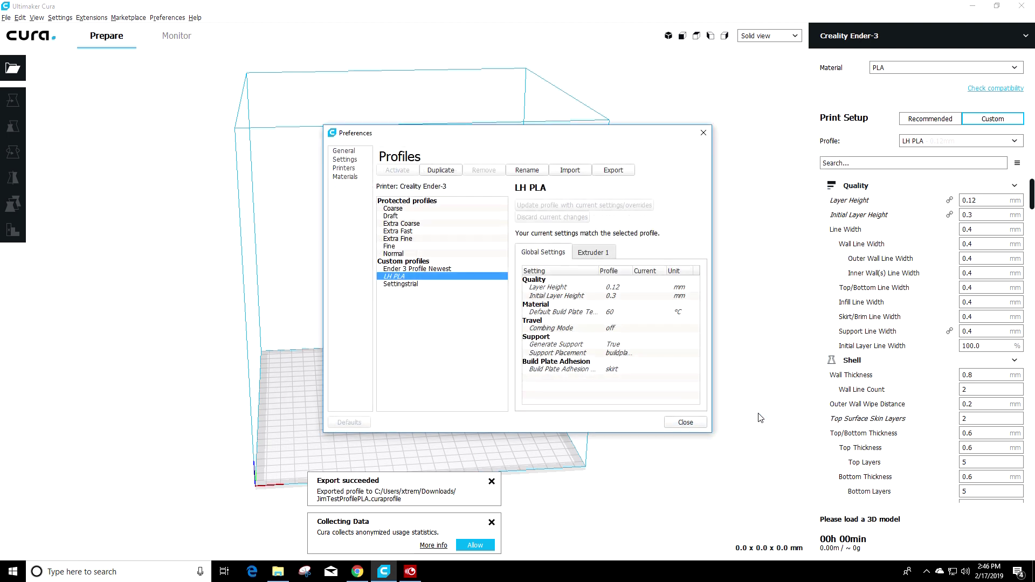
{"action": "left_click", "coordinate": [686, 424]}
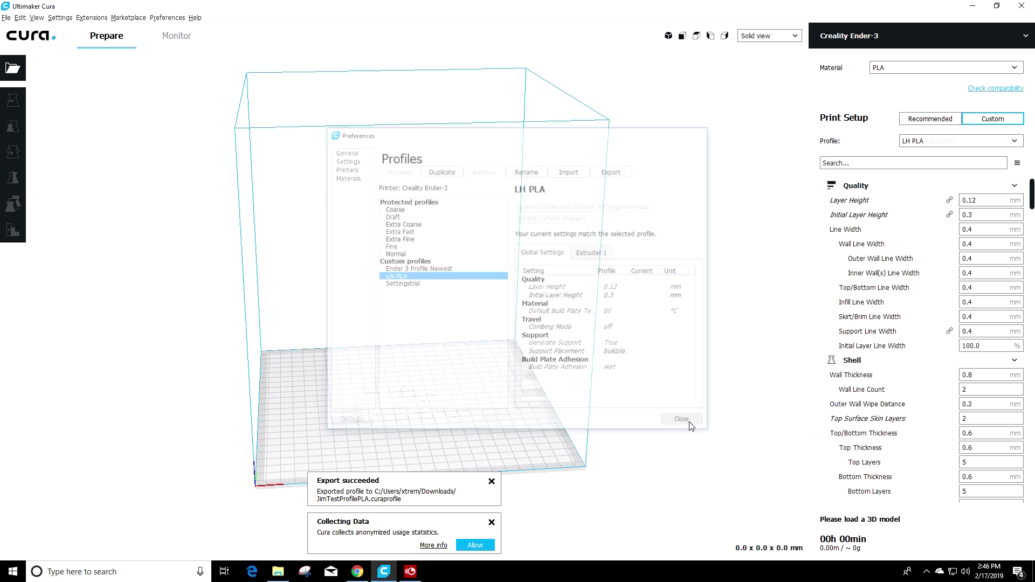
{"action": "left_click", "coordinate": [278, 573]}
Select JimTestProfilePLA.curaprofile in Downloads, next to LH PLA.curaprofile.
{"action": "left_click", "coordinate": [485, 259]}
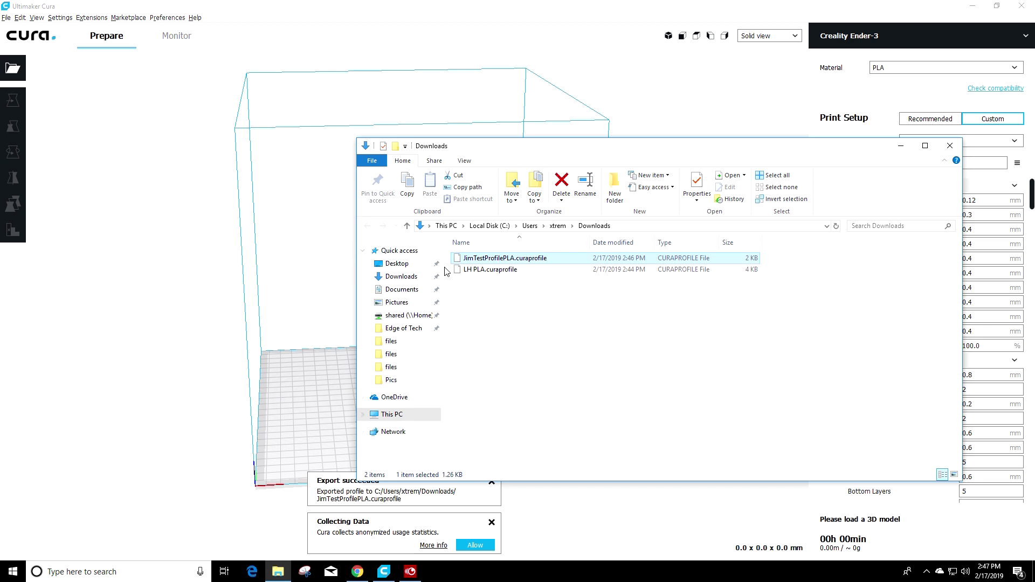
Close the Downloads window and dismiss the usage statistics and Export succeeded notices.
{"action": "left_click", "coordinate": [950, 146]}
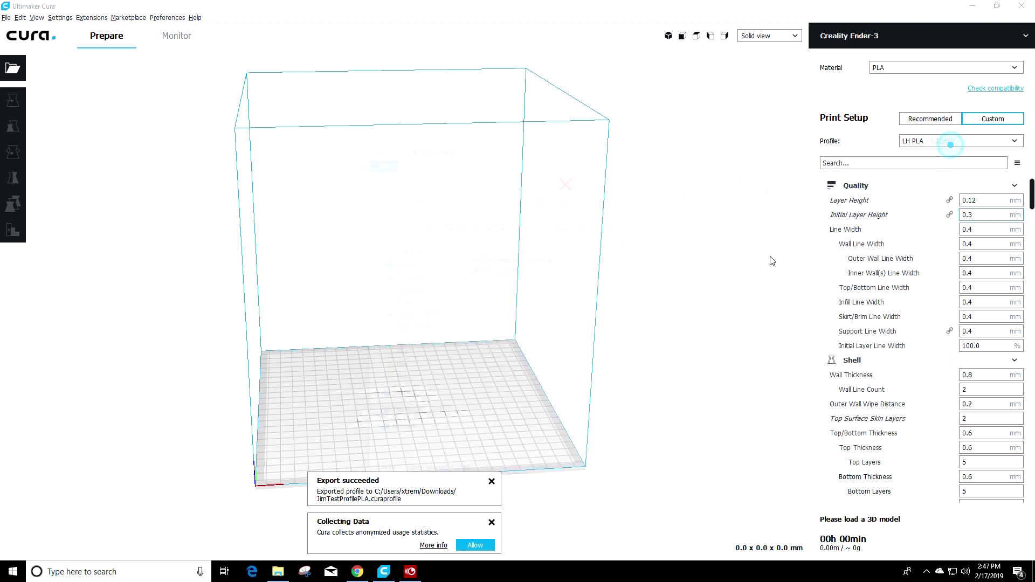
{"action": "left_click", "coordinate": [492, 523]}
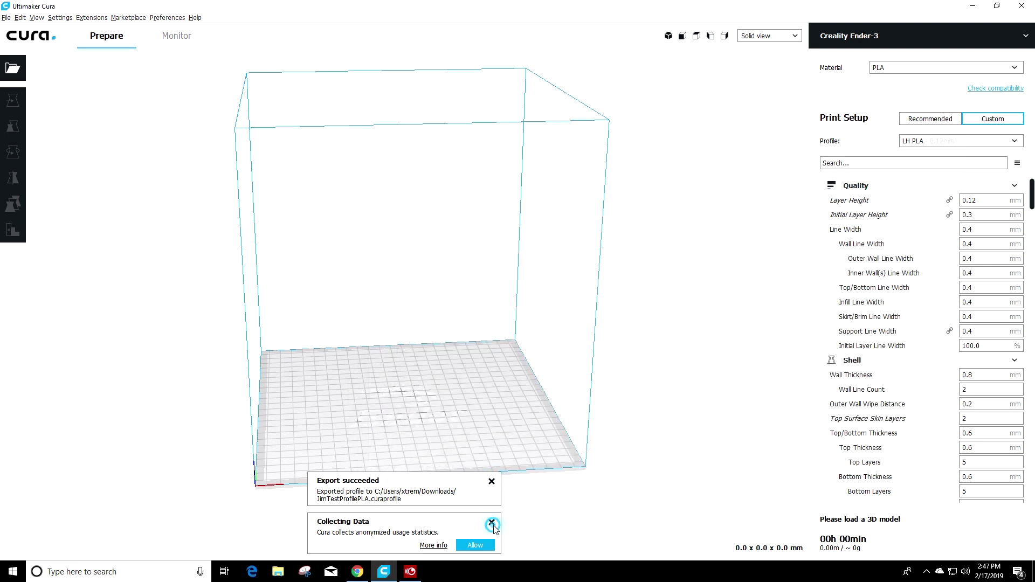
{"action": "left_click", "coordinate": [492, 528]}
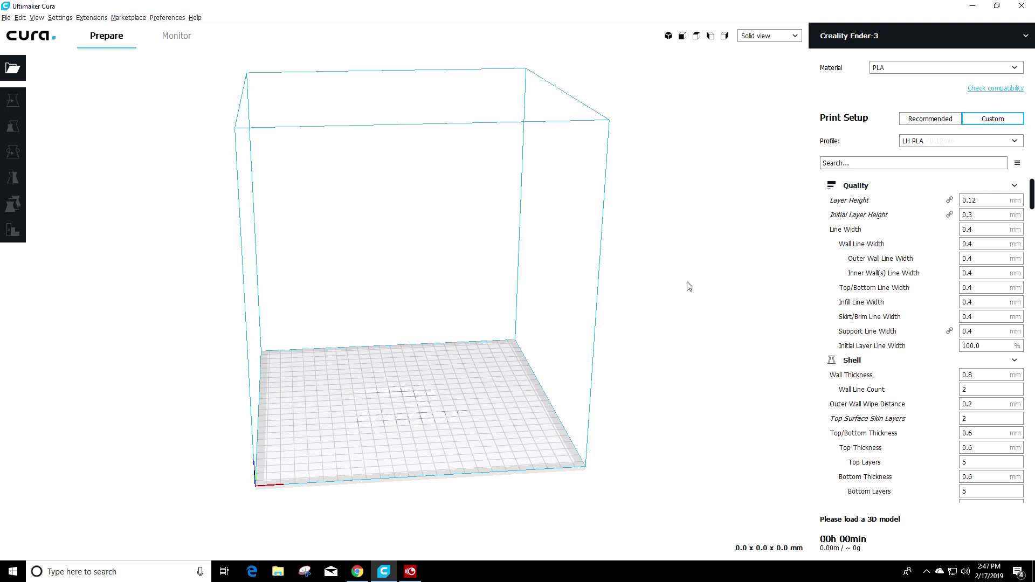